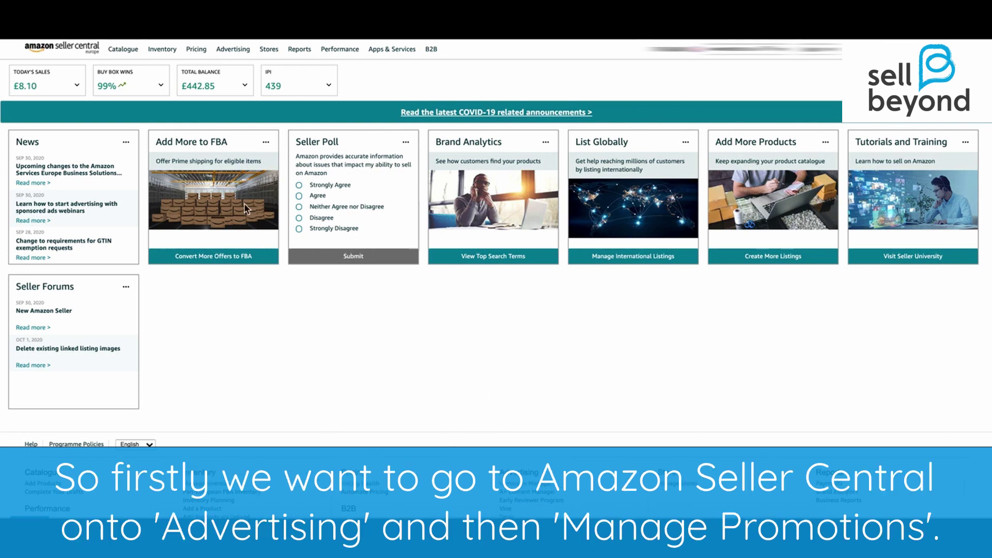
Step: Browse the Manage Promotions and product selection tabs, then start a new Money Off promotion
mouse_move(237, 52)
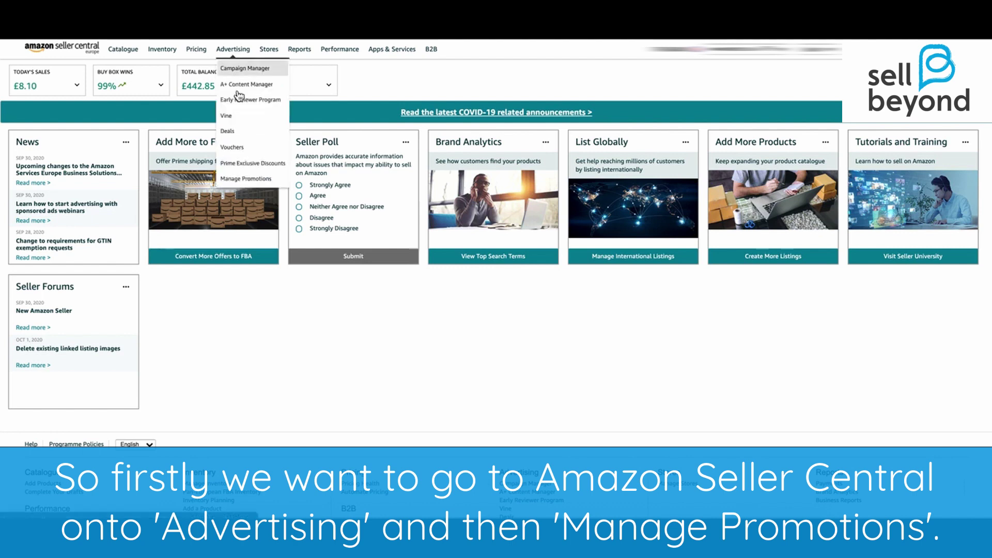
left_click(237, 177)
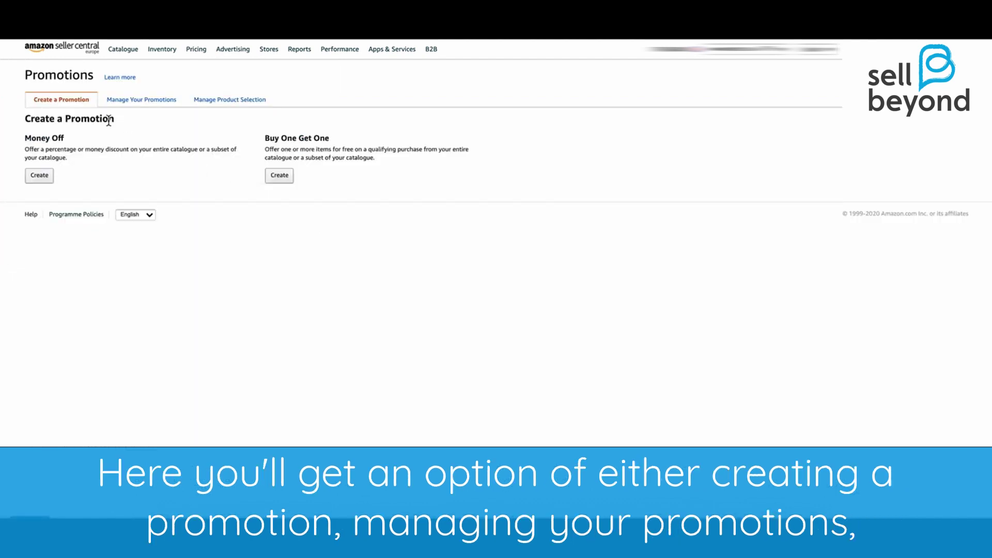
left_click(144, 102)
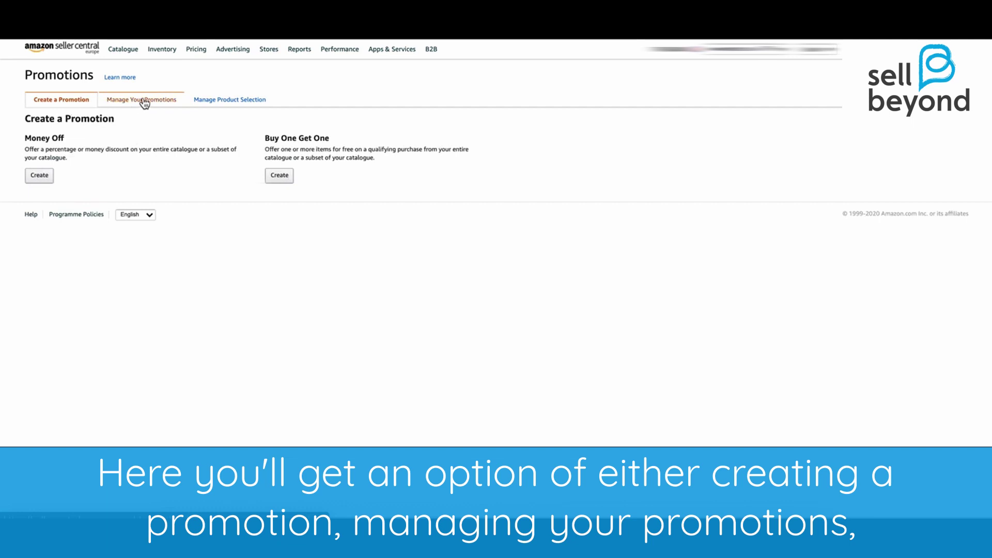
left_click(194, 102)
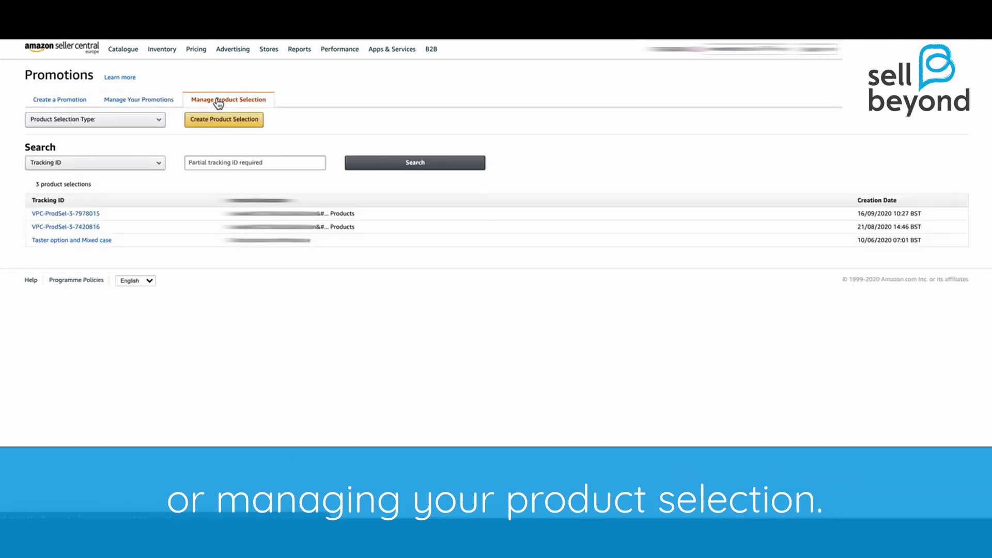
left_click(66, 103)
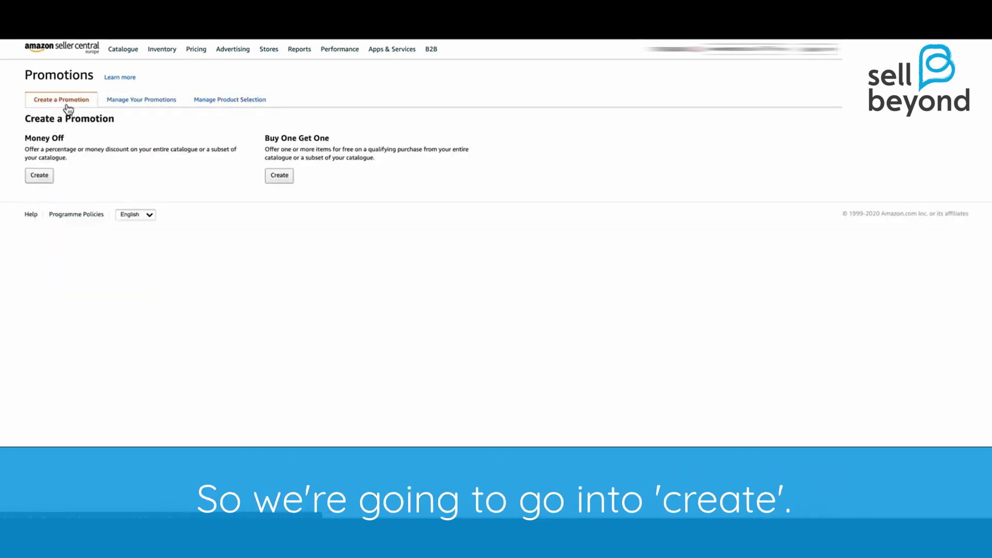
left_click(43, 178)
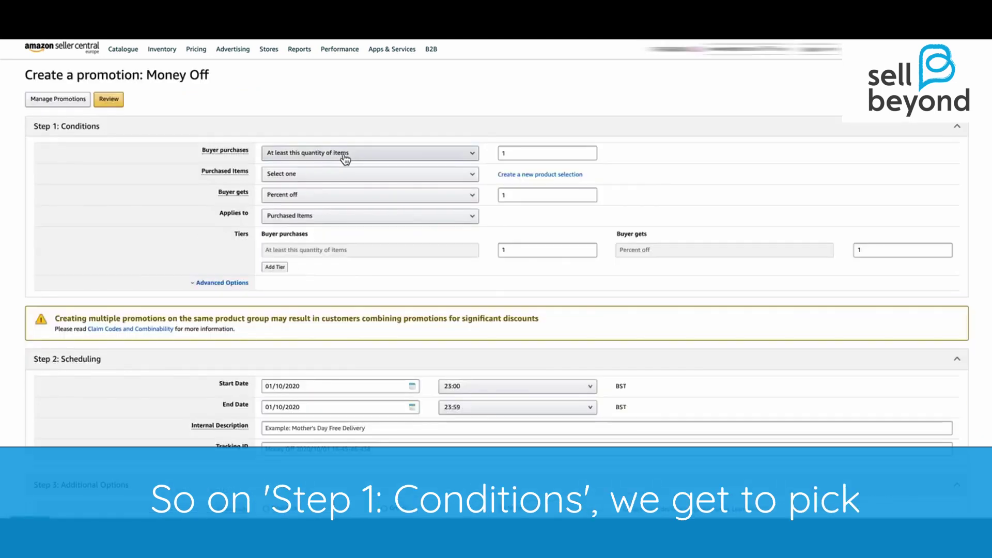
Step: Require at least 1 item from the entire catalogue and give 20 percent off purchased items
left_click(344, 155)
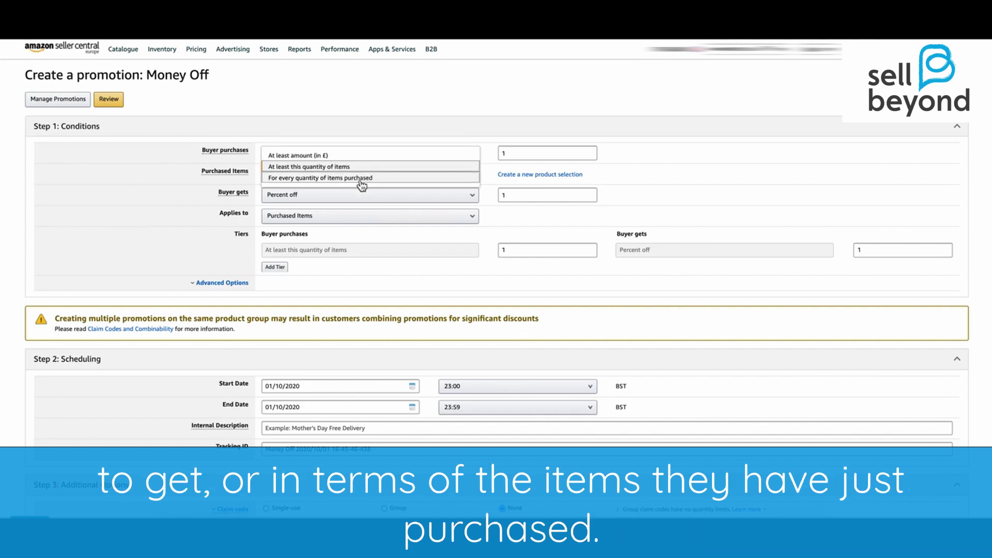
left_click(293, 165)
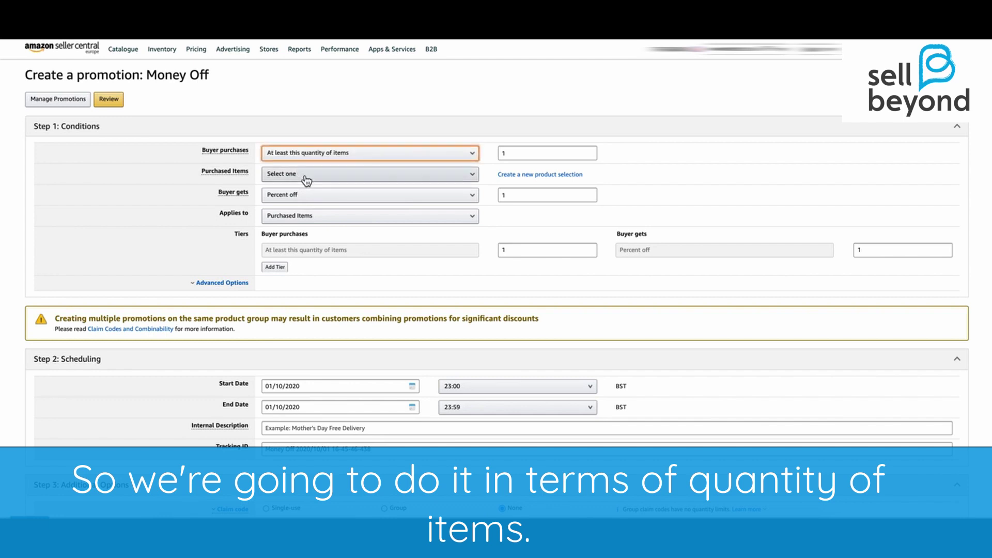
left_click(307, 180)
left_click(330, 244)
left_click(356, 196)
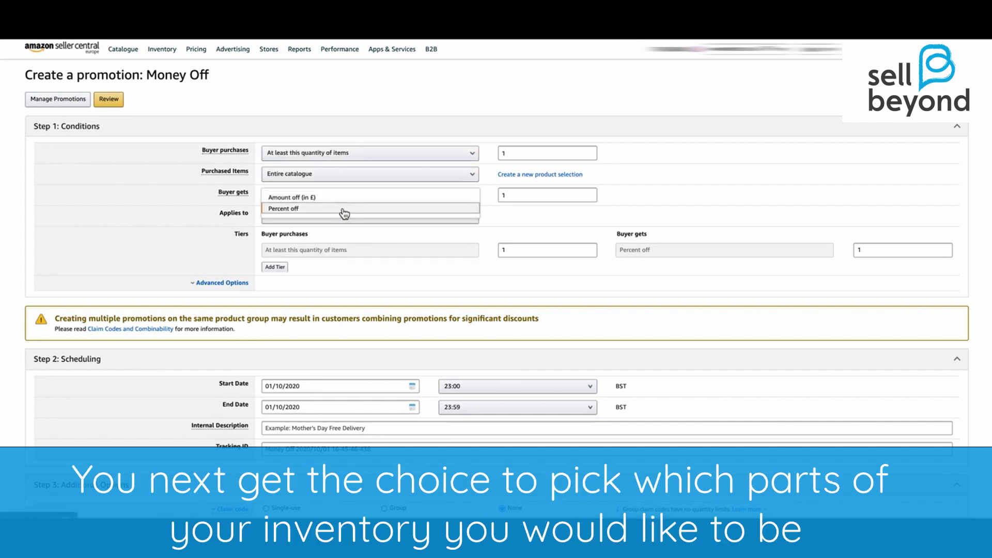
left_click(342, 209)
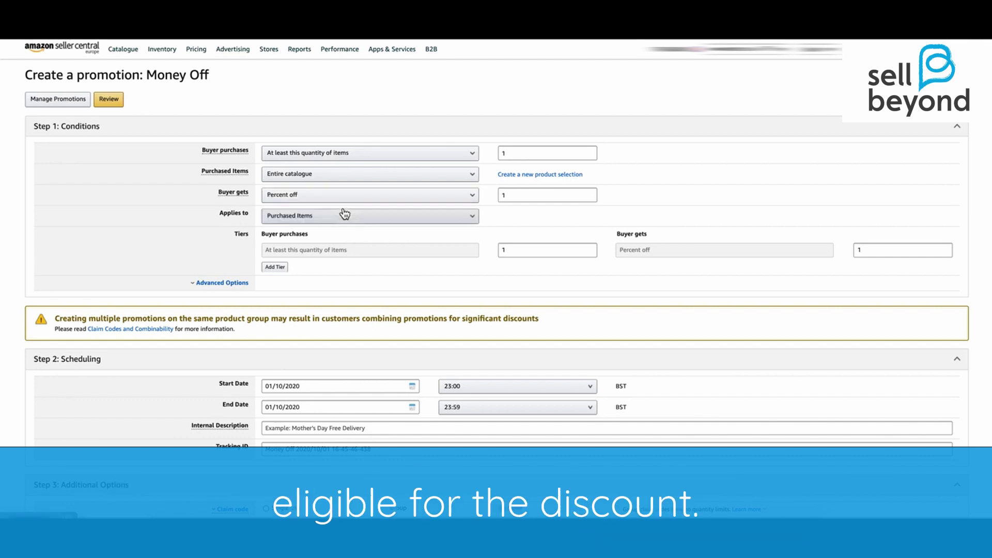
left_click(517, 194)
double_click(517, 195)
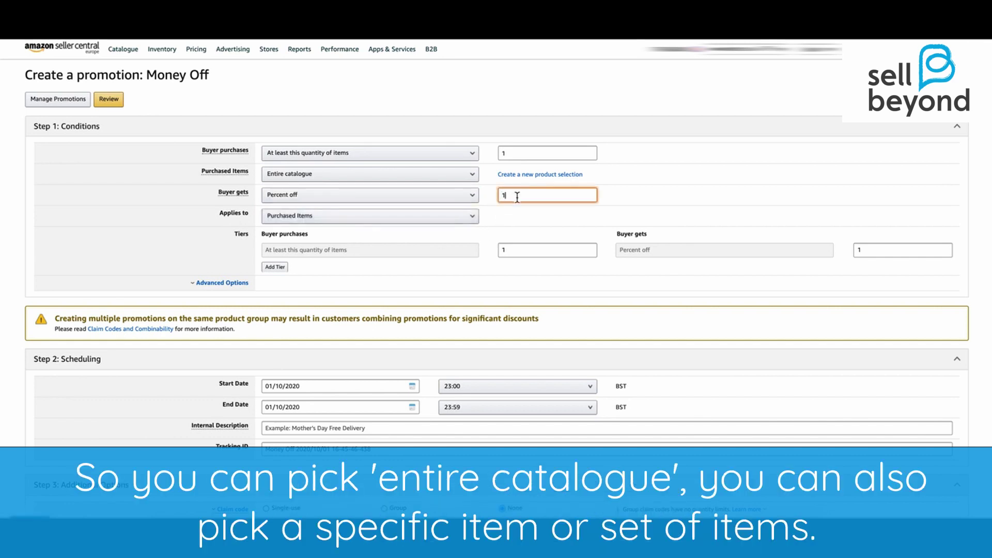
type("20")
left_click(573, 218)
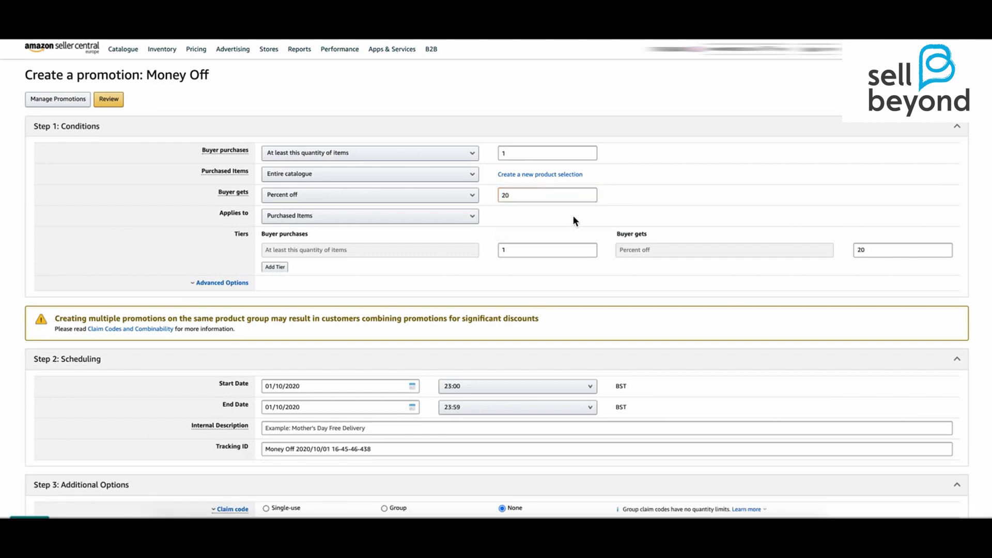
left_click(548, 197)
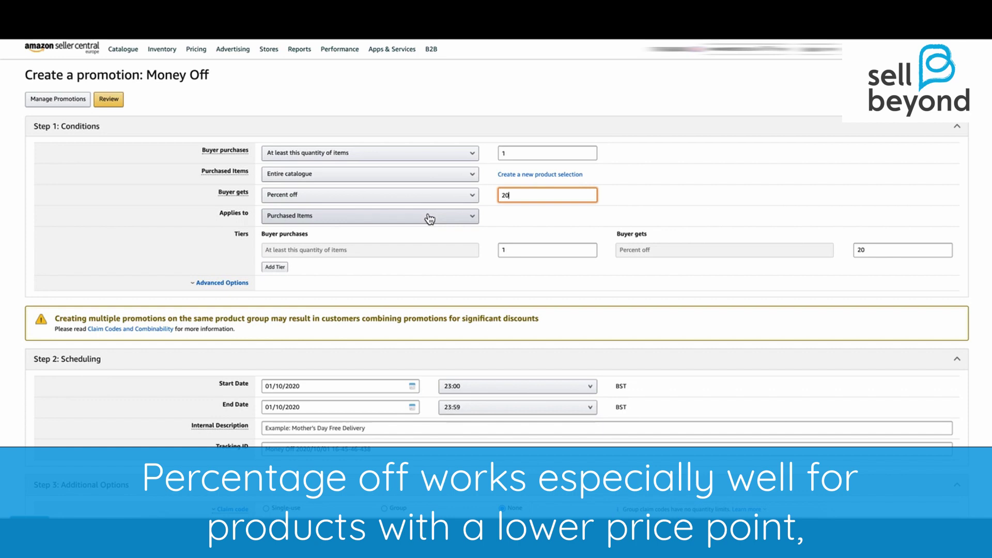
left_click(429, 219)
left_click(522, 195)
key("BackSpace")
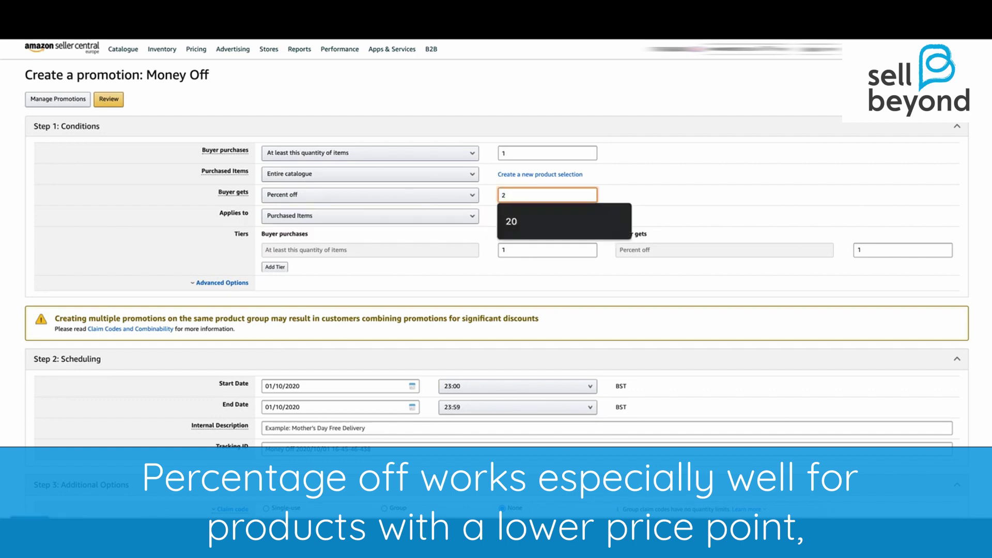
type("0")
left_click(574, 220)
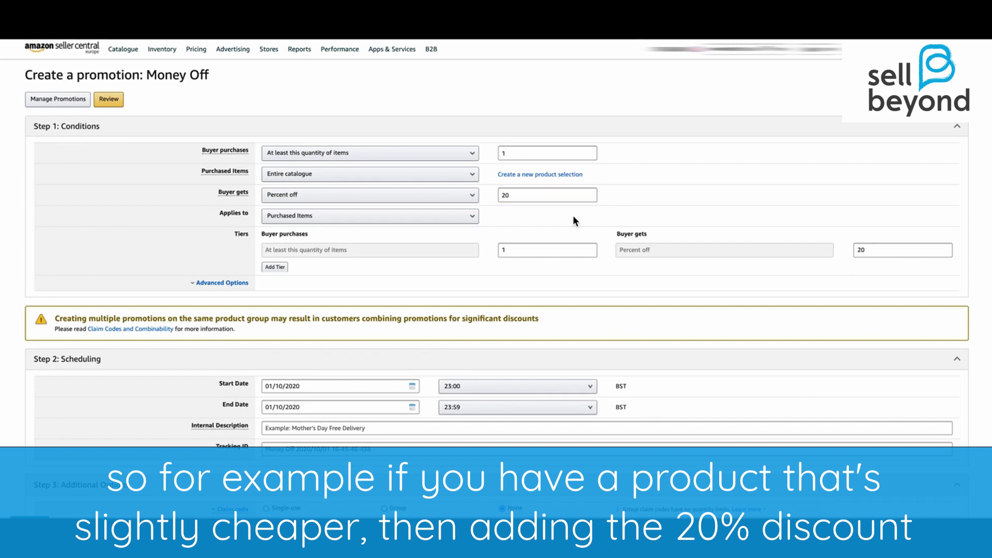
left_click(532, 196)
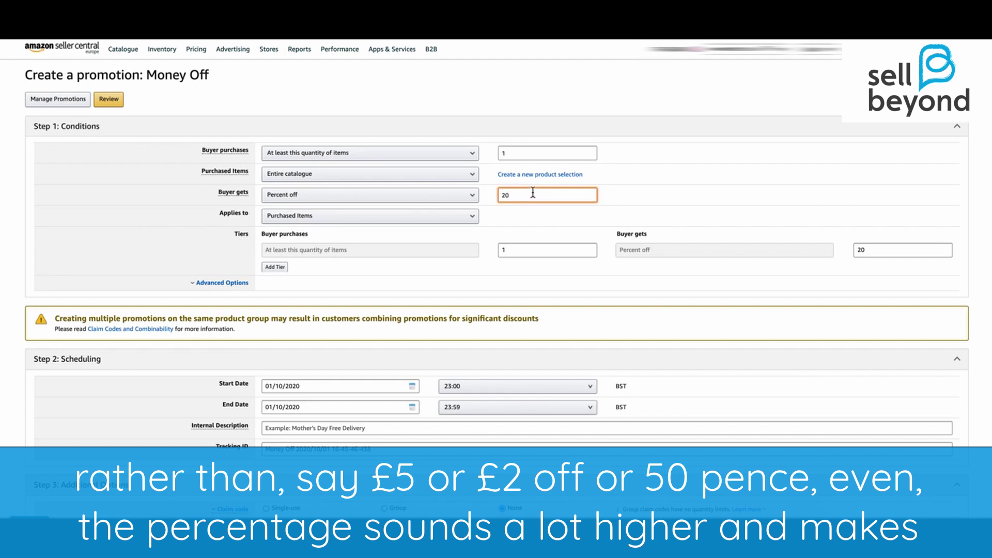
left_click(429, 219)
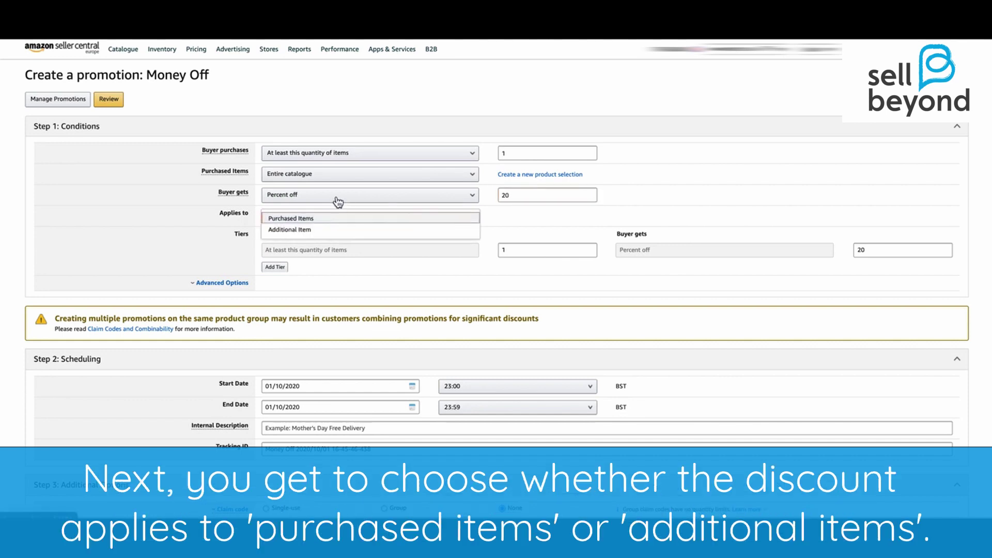
left_click(331, 230)
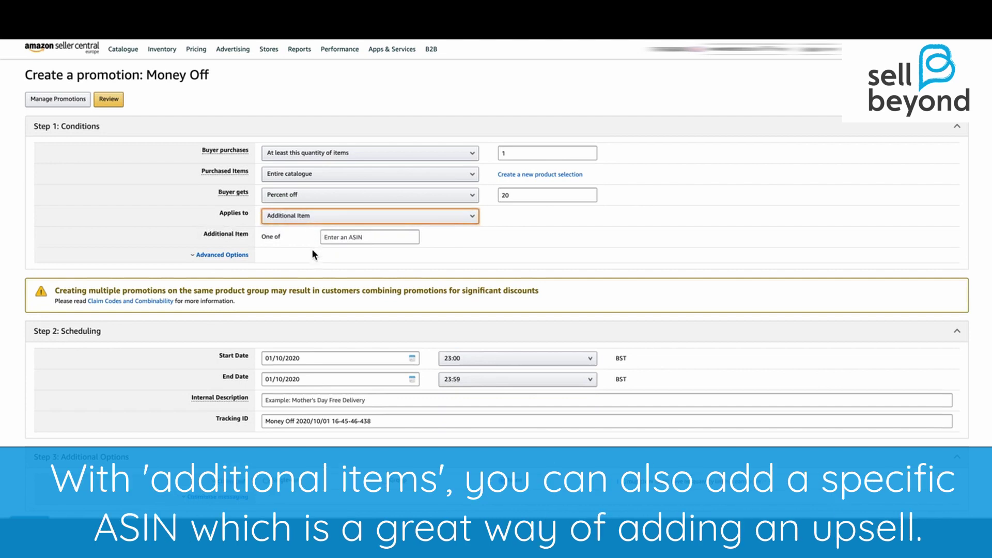
left_click(356, 237)
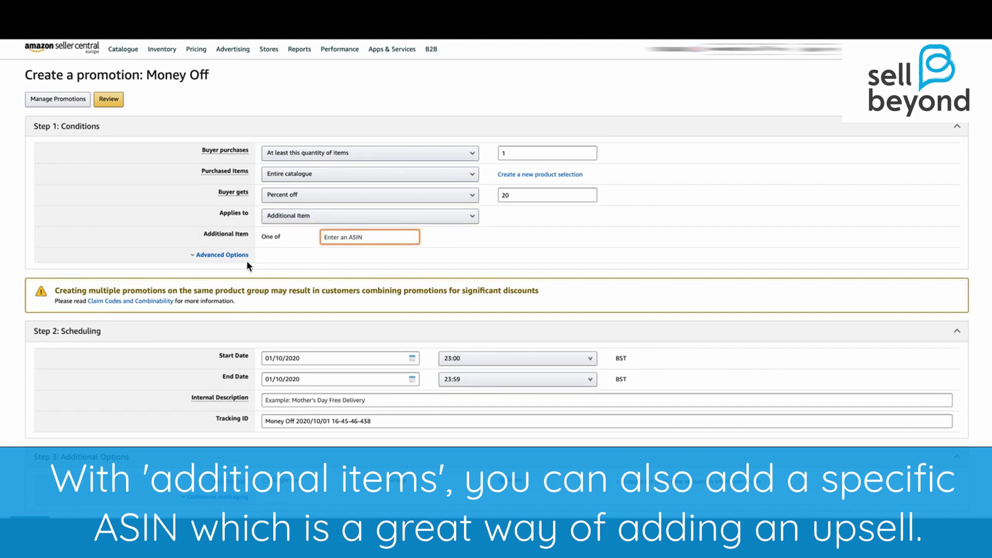
left_click(297, 216)
left_click(297, 219)
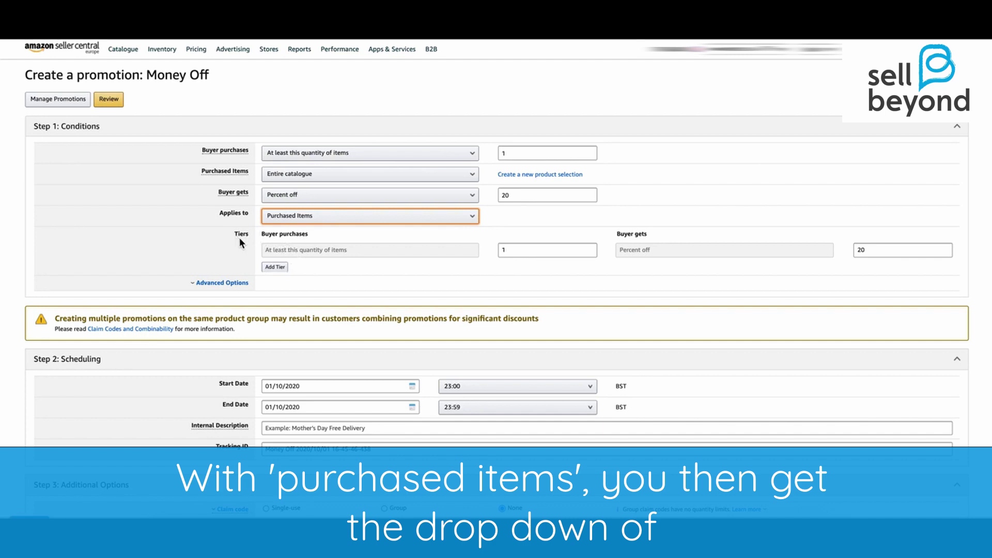
left_click(299, 251)
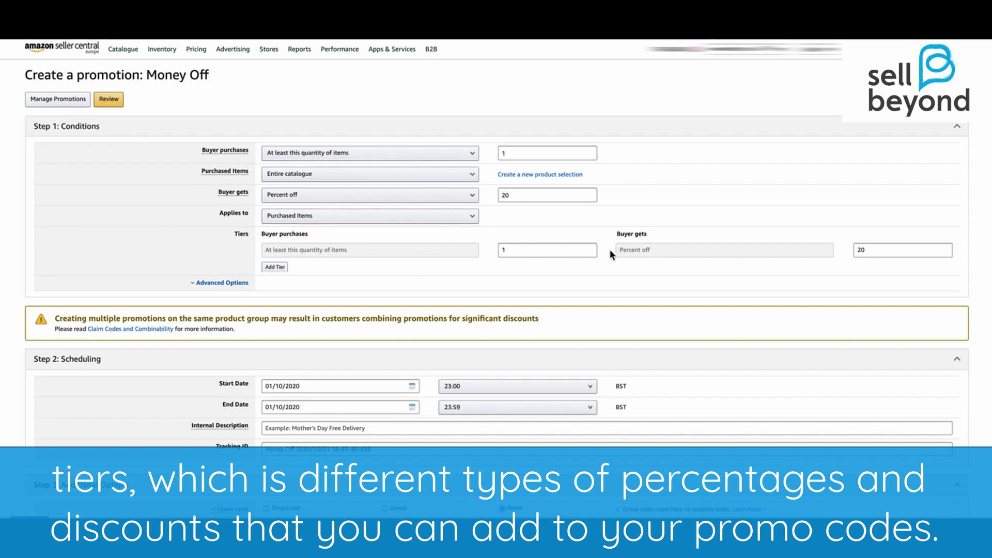
Step: Add and remove discount tiers, then apply the 20% discount to an Additional Item
left_click(274, 266)
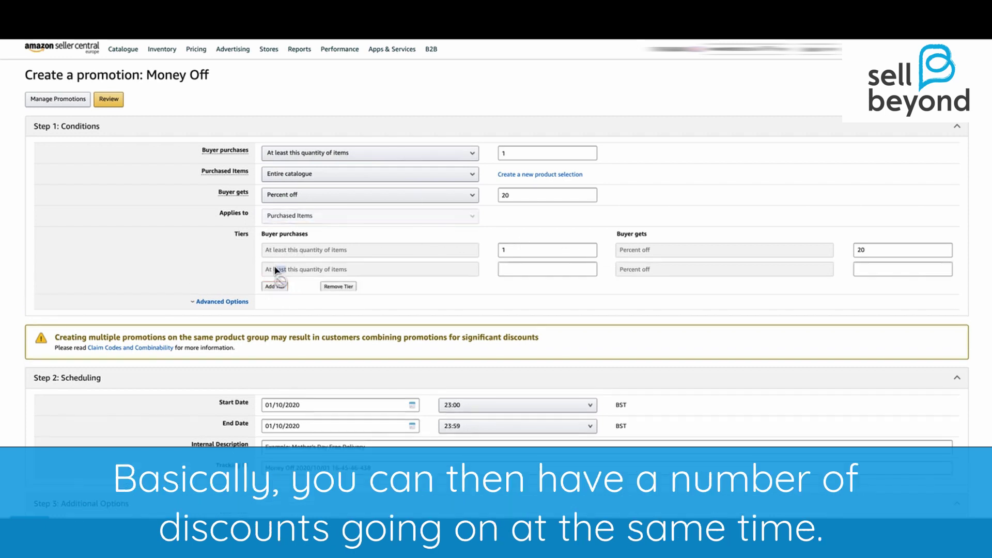
left_click(276, 284)
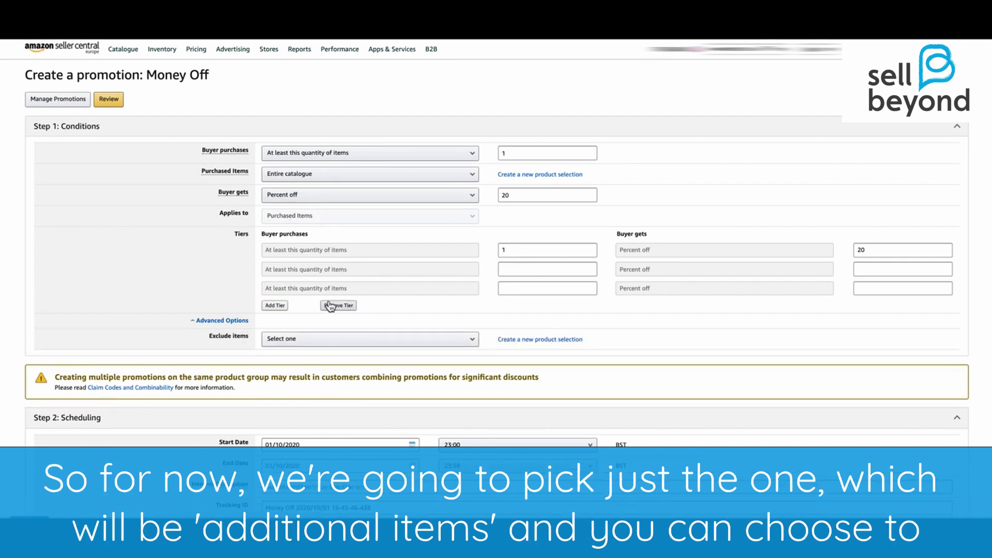
left_click(330, 306)
left_click(309, 221)
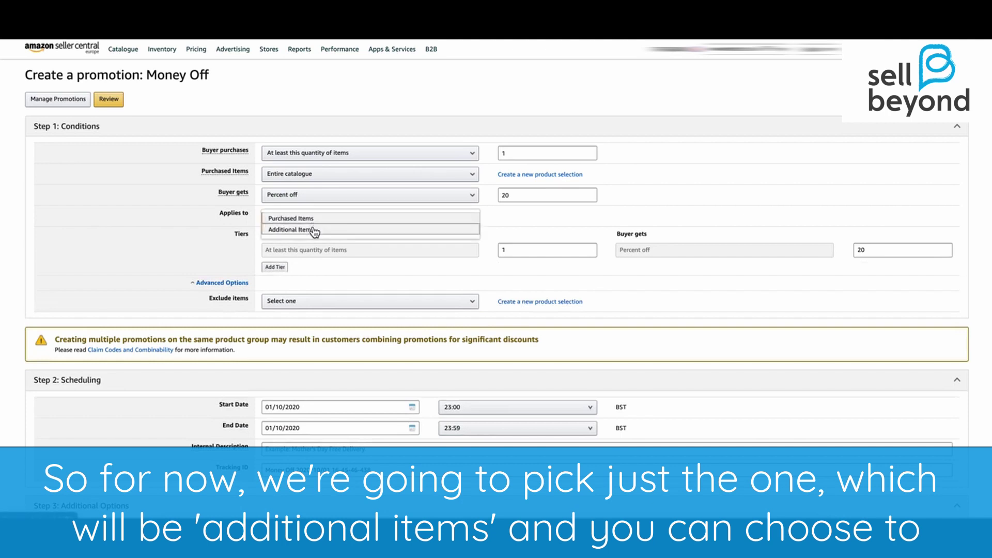
left_click(315, 231)
left_click(375, 278)
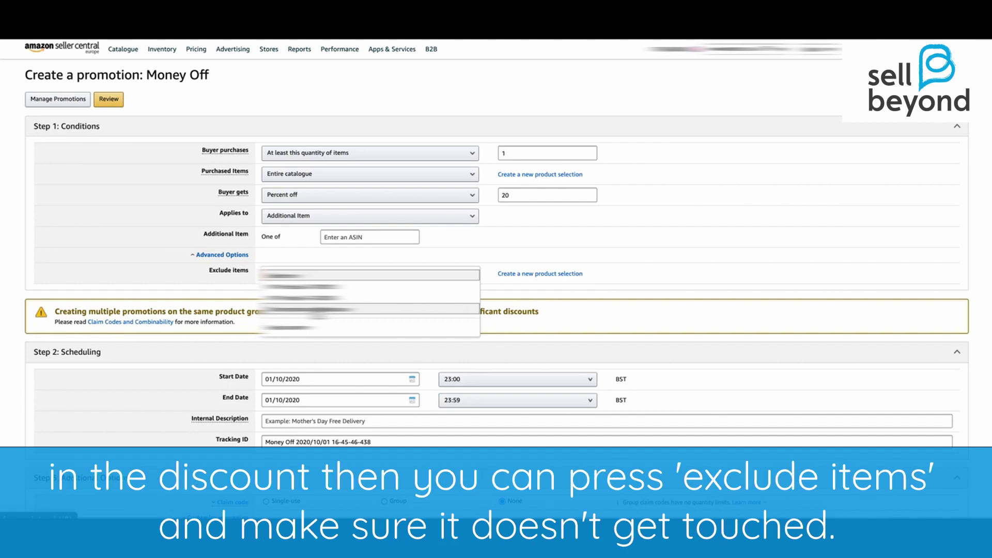
Step: Exclude a saved product selection from the discount
left_click(313, 310)
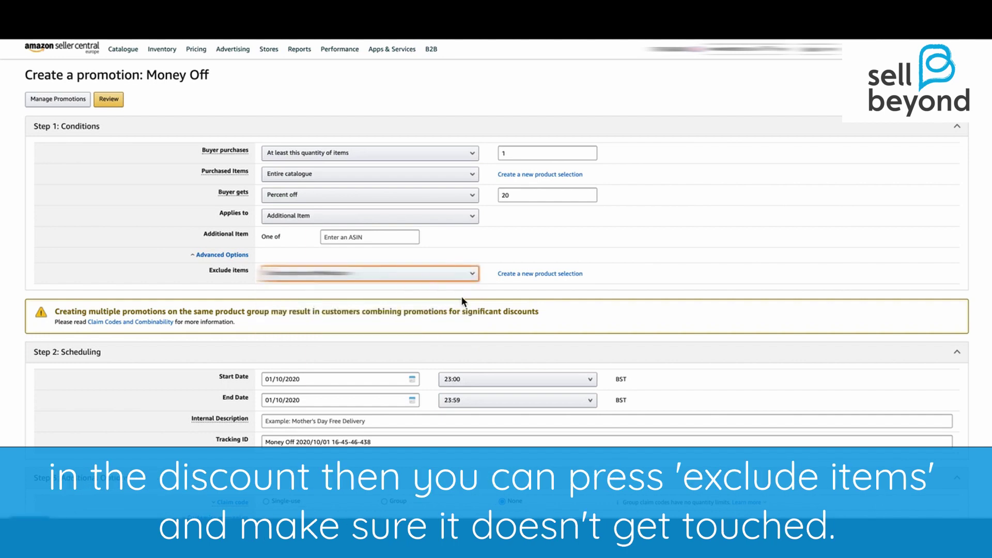
scroll(465, 293, "down", 3)
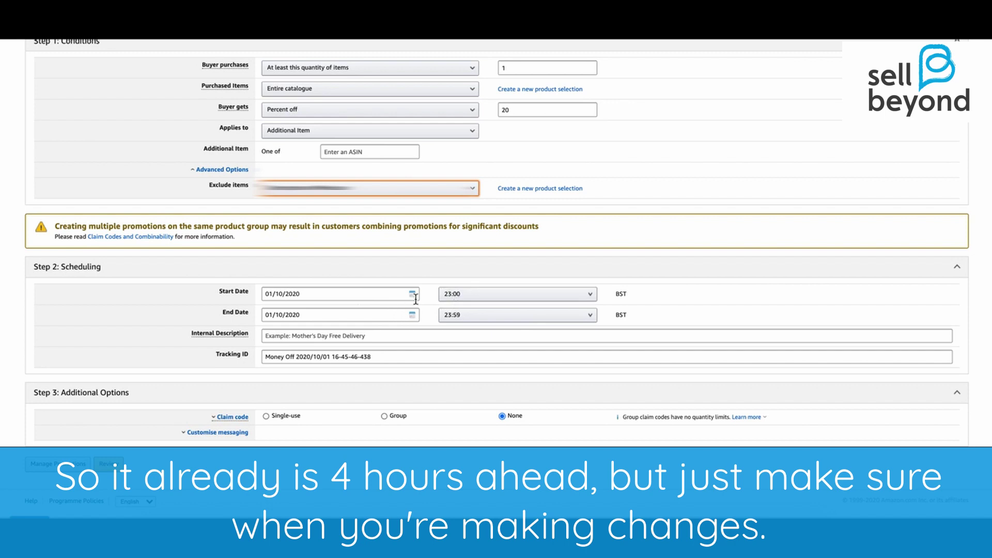
Step: Fill the internal description with the suggestion 'October Test 1 2020'
left_click(362, 337)
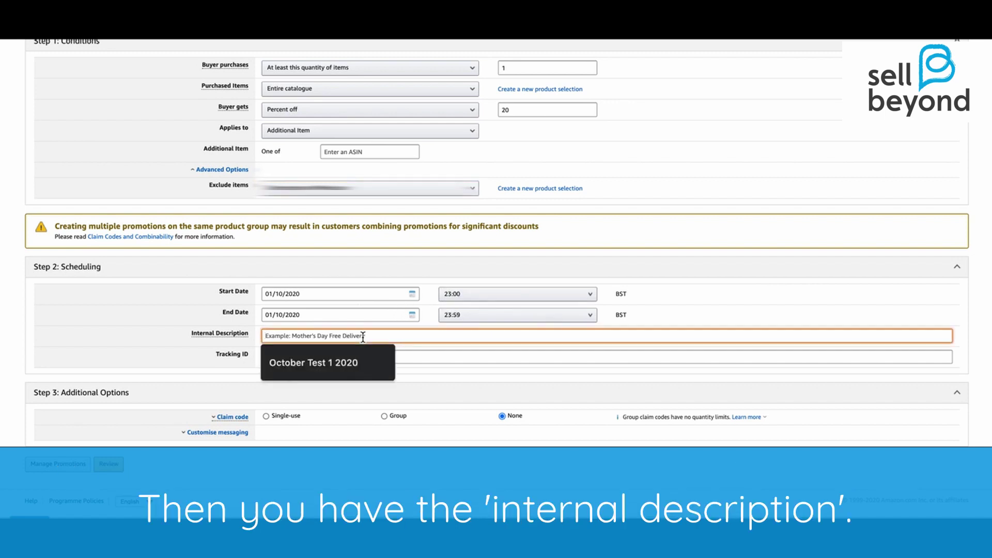
left_click(366, 366)
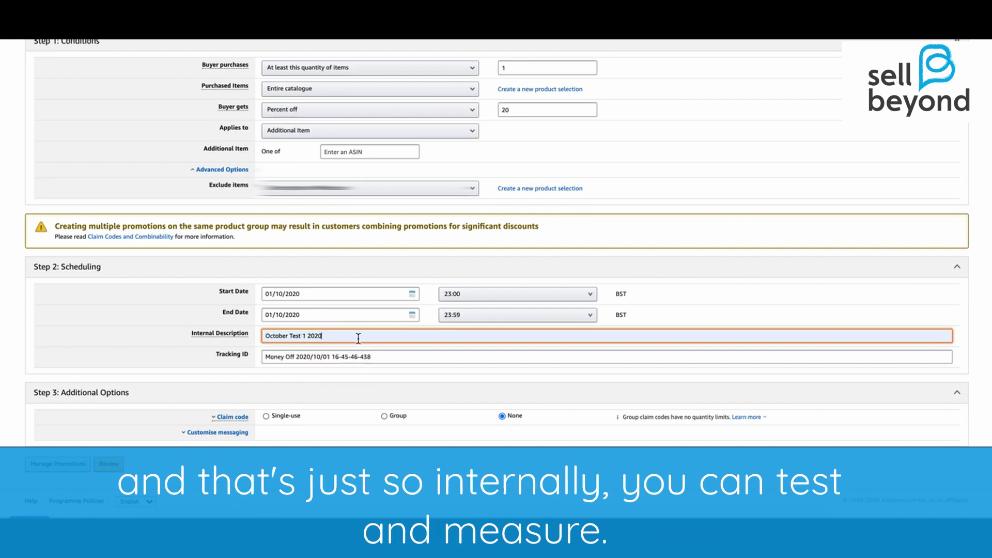
Step: Expand the Claim code options under Step 3: Additional Options
scroll(256, 430, "down", 2)
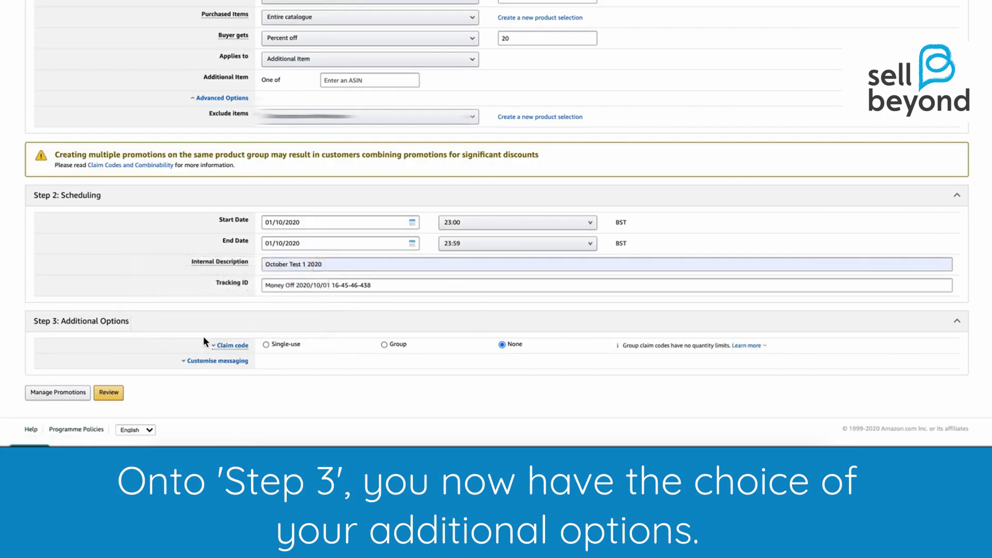
left_click(227, 345)
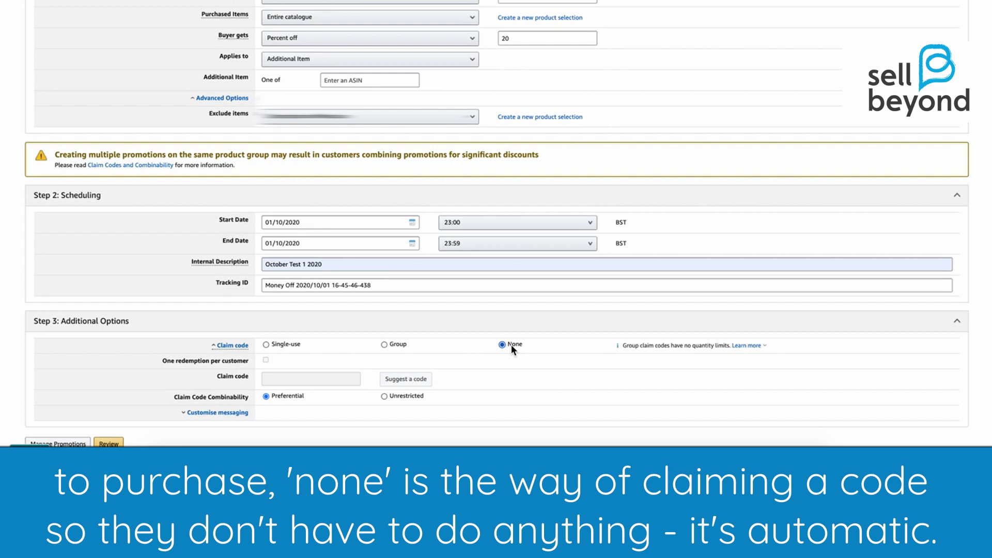
Step: Try Single-use and None claim codes, settling on an auto-generated Group code with one redemption per customer
left_click(396, 344)
left_click(282, 343)
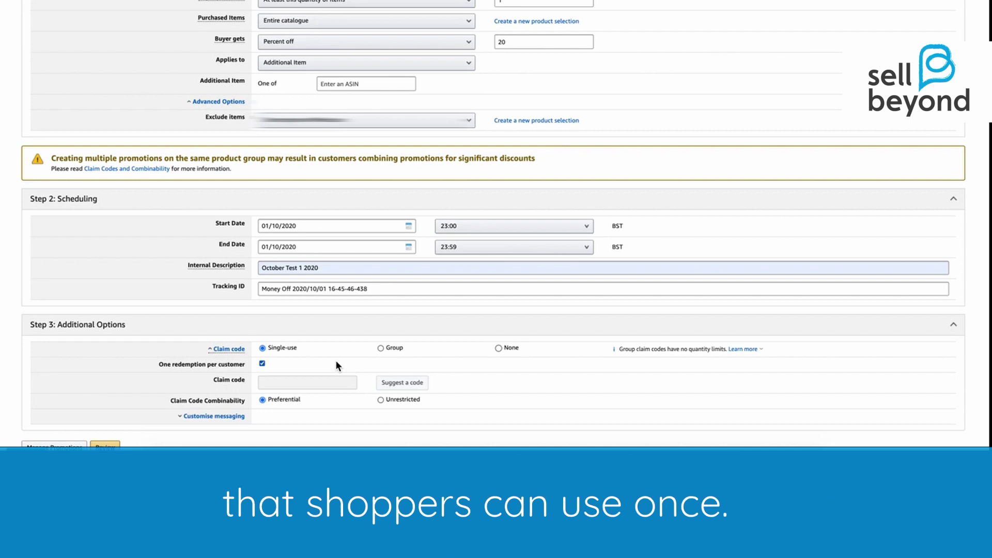
left_click(381, 348)
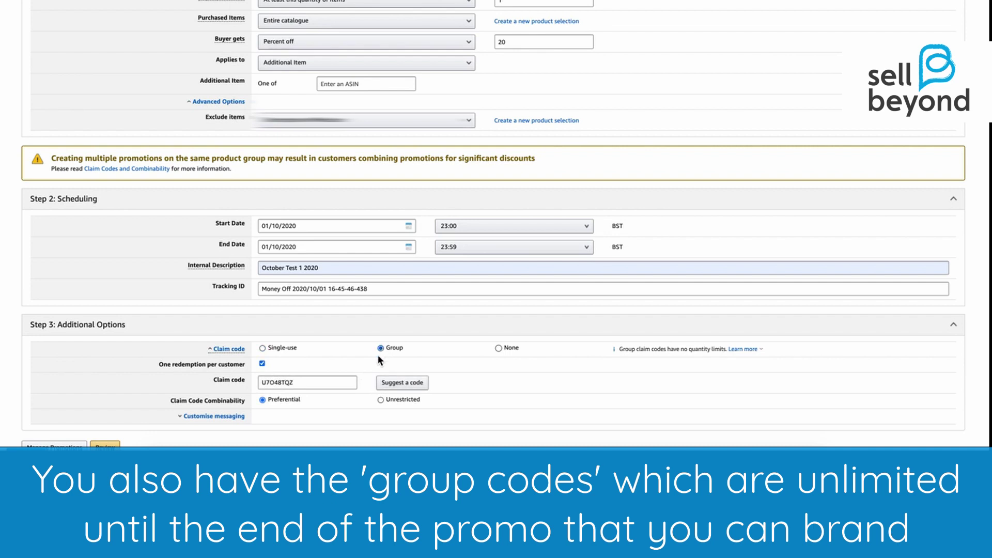
left_click(322, 381)
key("ctrl+a")
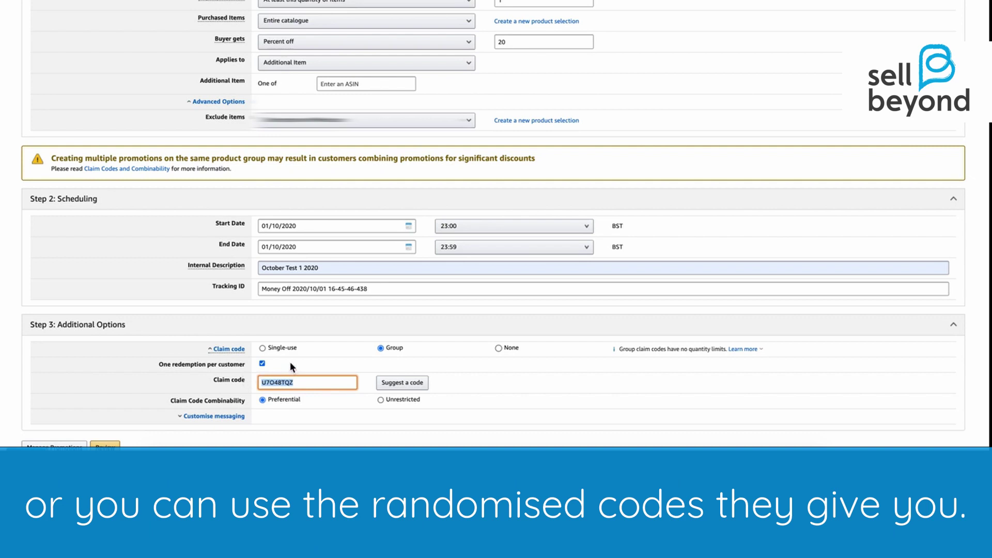
left_click(269, 348)
left_click(384, 344)
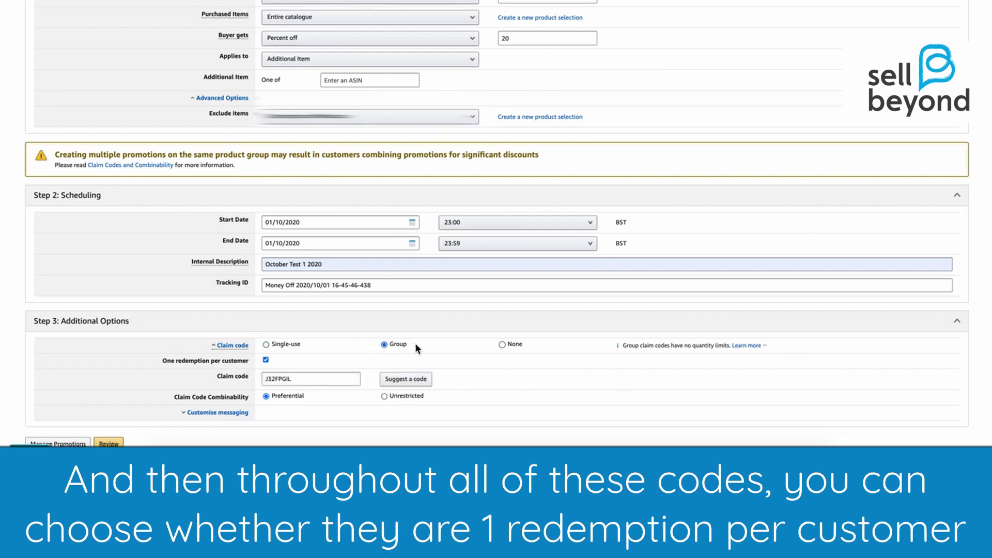
left_click(501, 345)
left_click(384, 344)
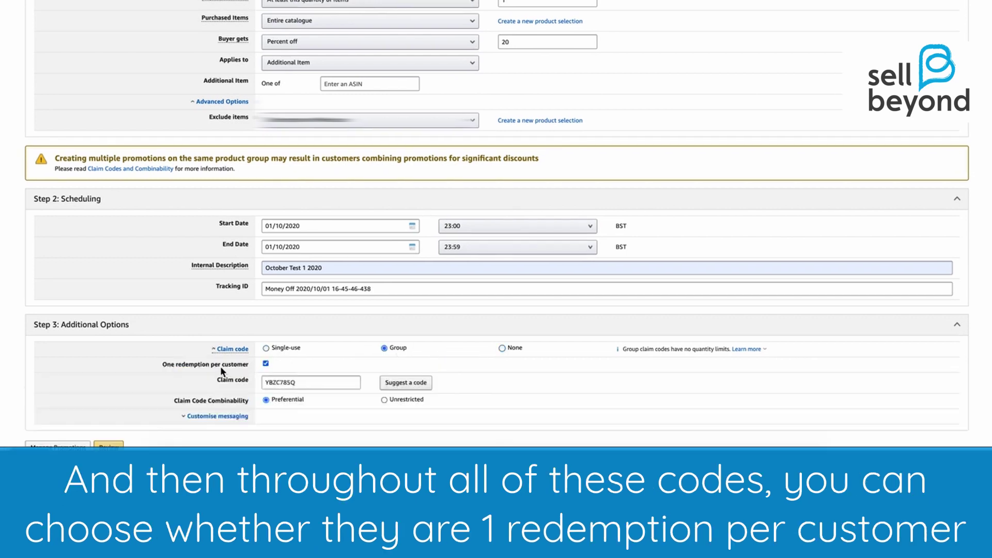
left_click(266, 347)
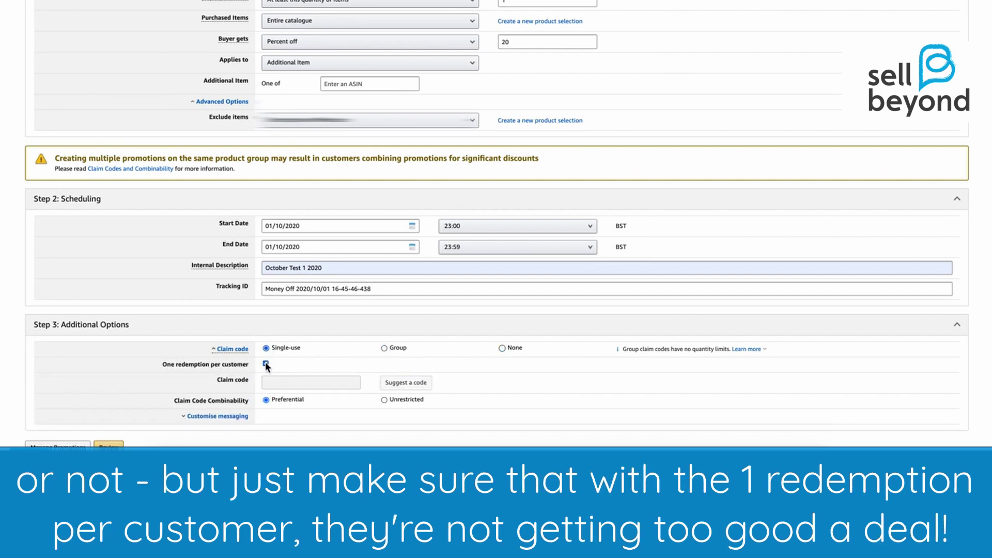
left_click(394, 353)
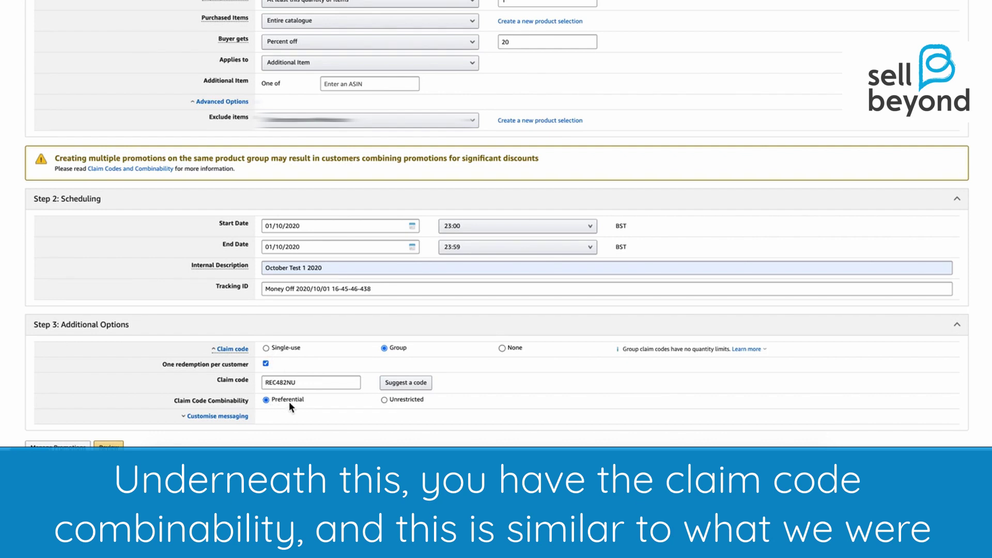
scroll(289, 401, "up", 3)
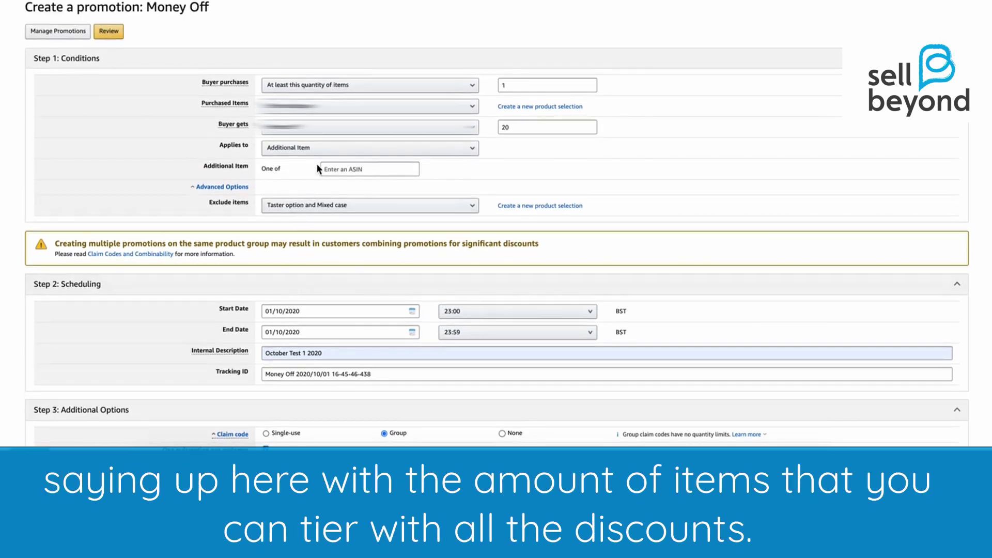
Step: Apply the discount to Purchased Items and add another discount tier
left_click(317, 148)
left_click(316, 151)
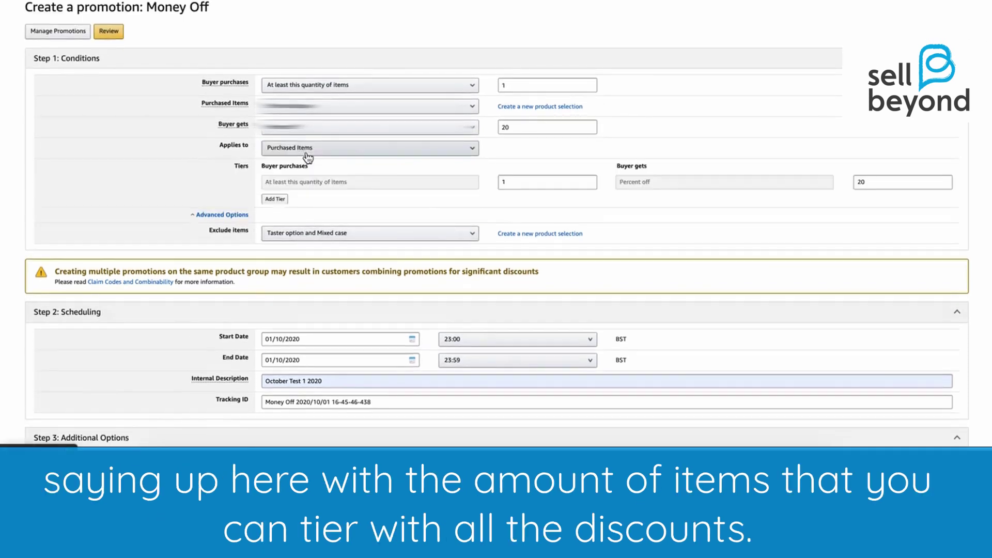
left_click(274, 199)
scroll(282, 217, "down", 5)
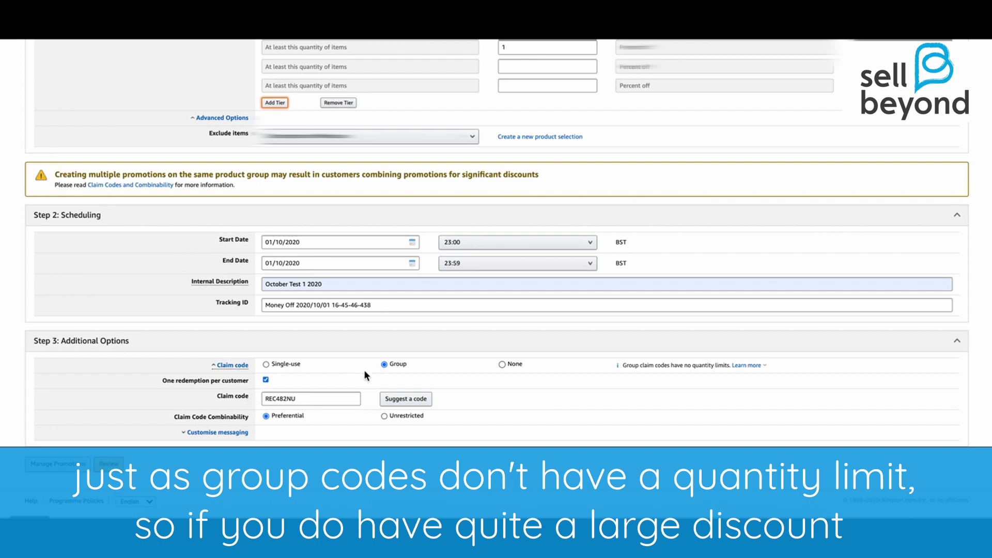
Step: Regenerate the group claim code by switching to Single-use and back to Group
left_click(273, 364)
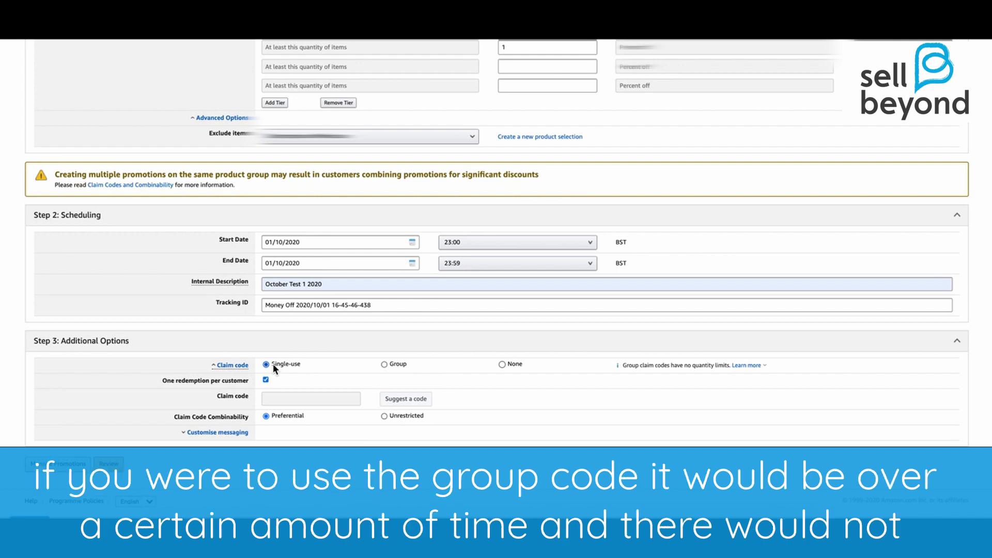
left_click(386, 365)
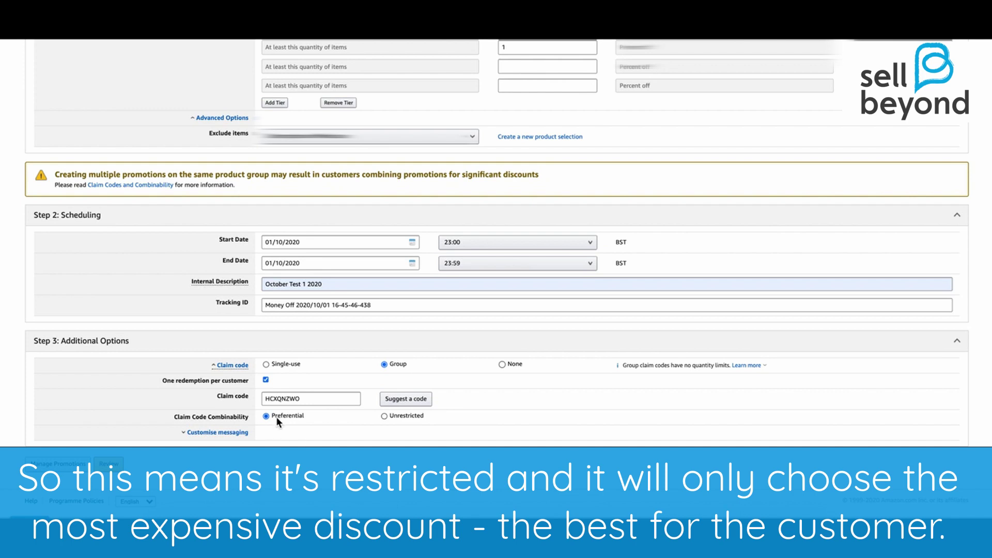
Step: Expand Customise messaging and set the checkout display text to 'Promotion Applied!'
left_click(218, 431)
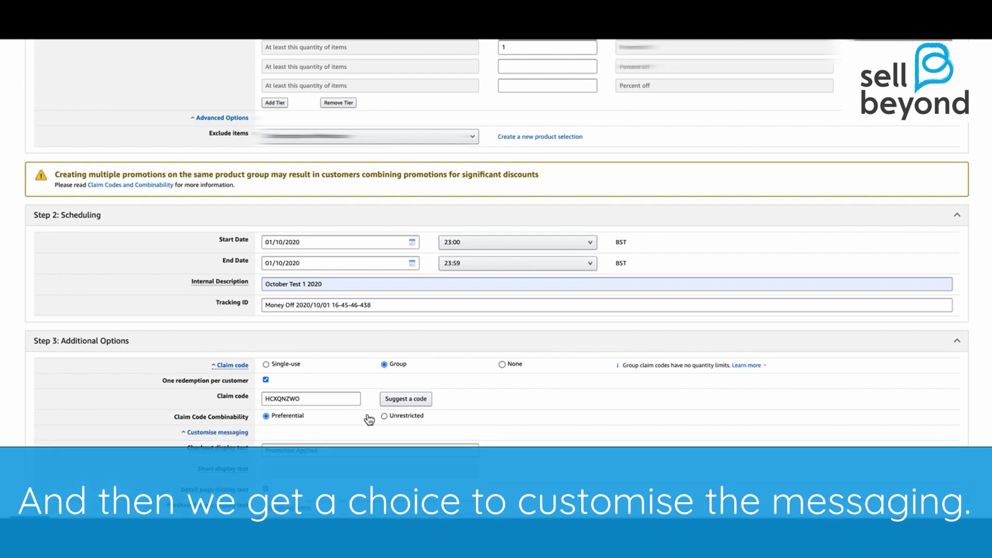
scroll(521, 424, "down", 5)
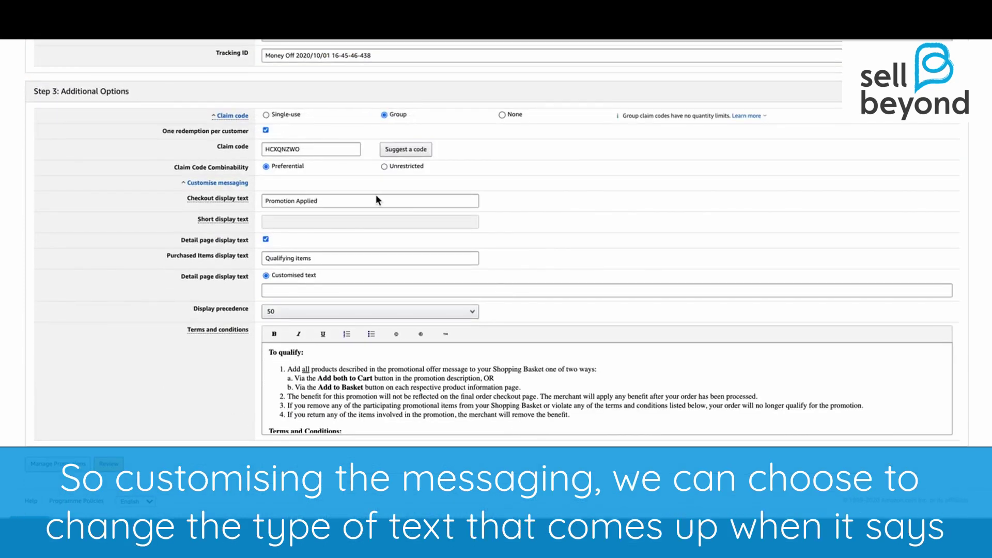
left_click(324, 201)
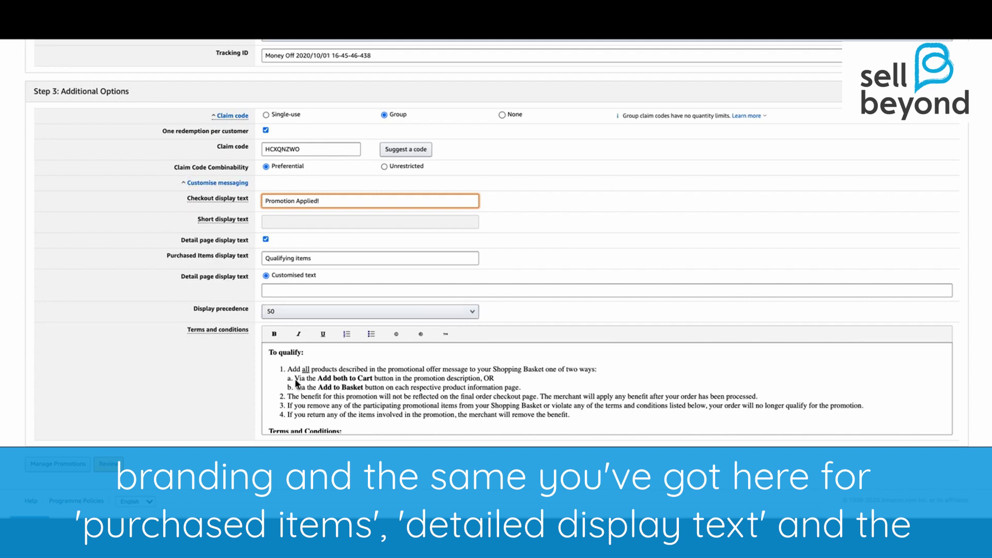
Step: Look over the terms and conditions and submit the promotion for review
scroll(296, 383, "down", 5)
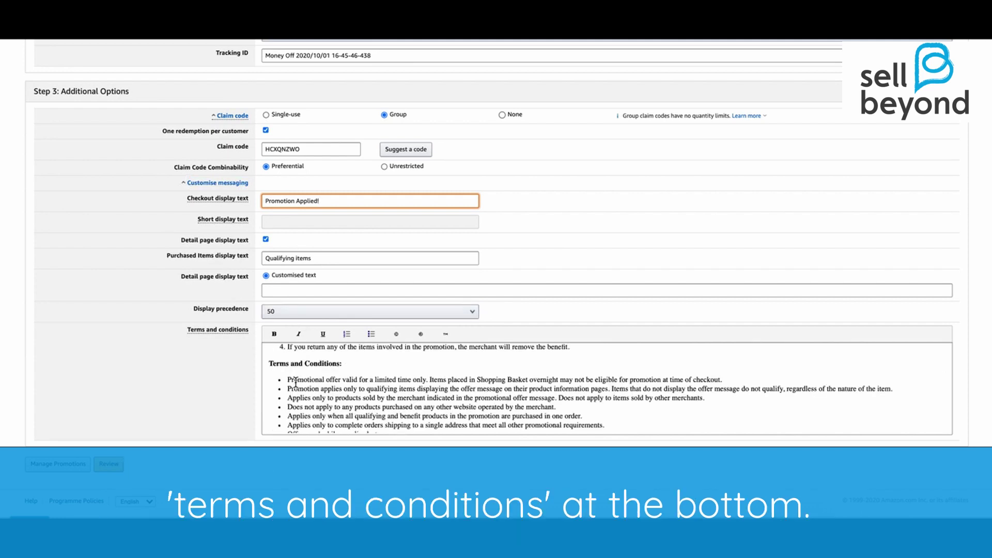
scroll(295, 384, "down", 3)
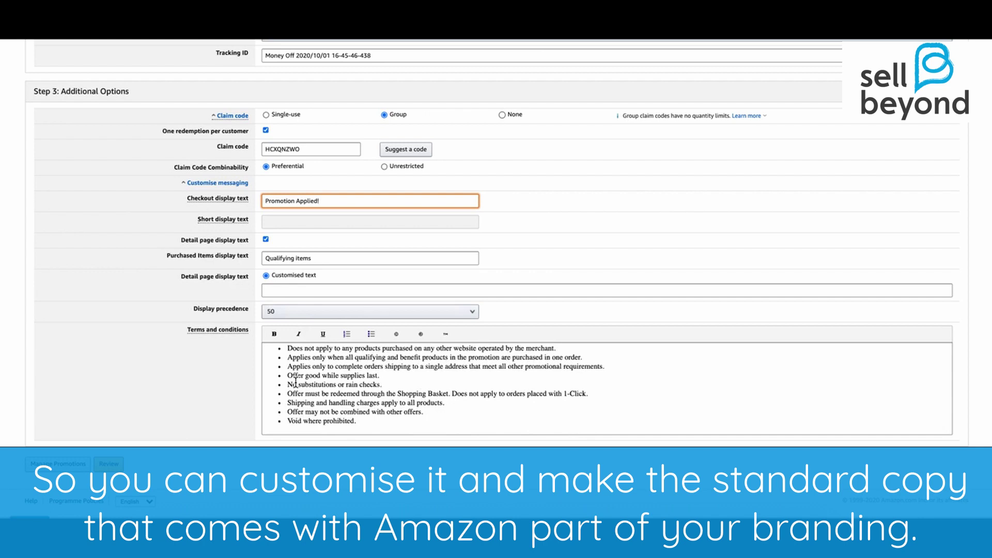
scroll(295, 382, "up", 3)
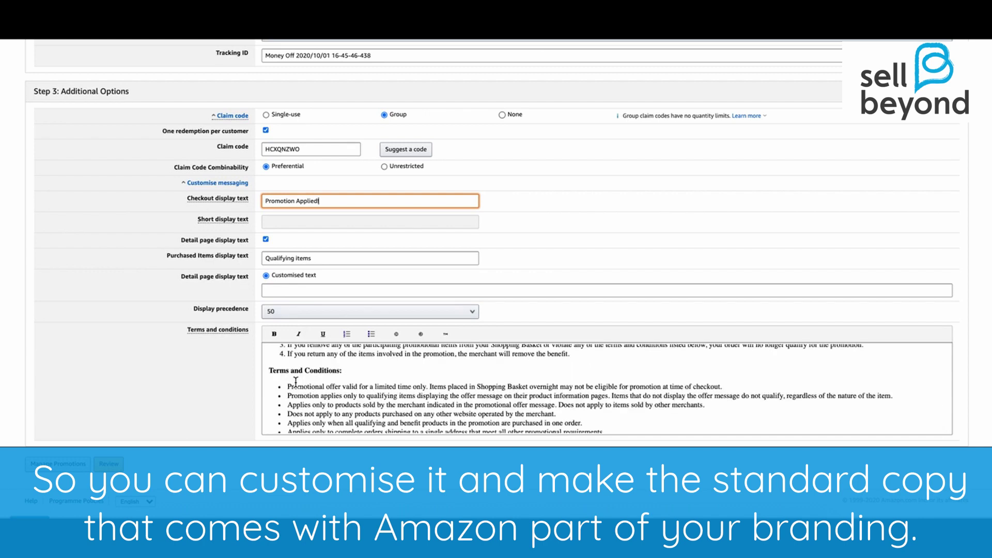
scroll(577, 305, "up", 3)
scroll(578, 305, "down", 3)
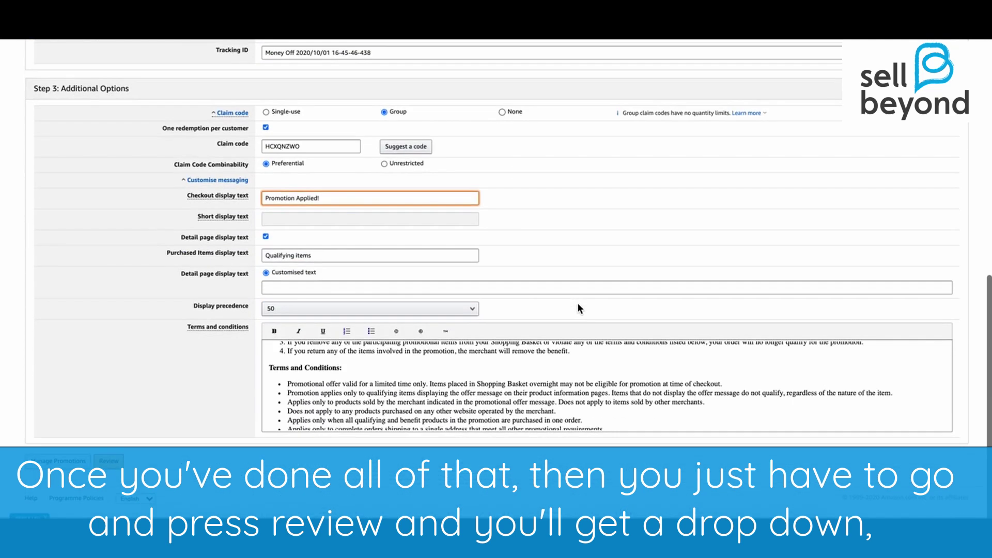
scroll(578, 308, "up", 1)
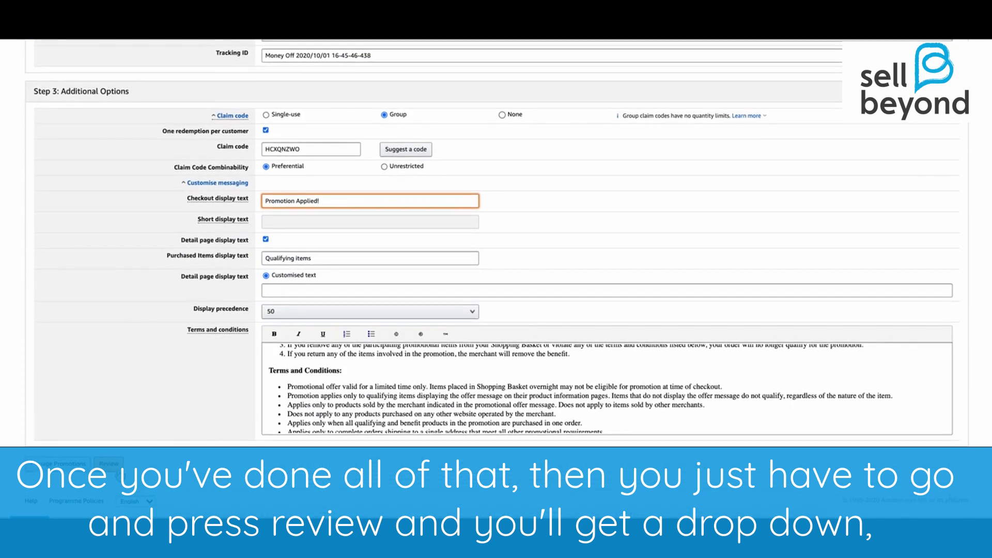
left_click(108, 463)
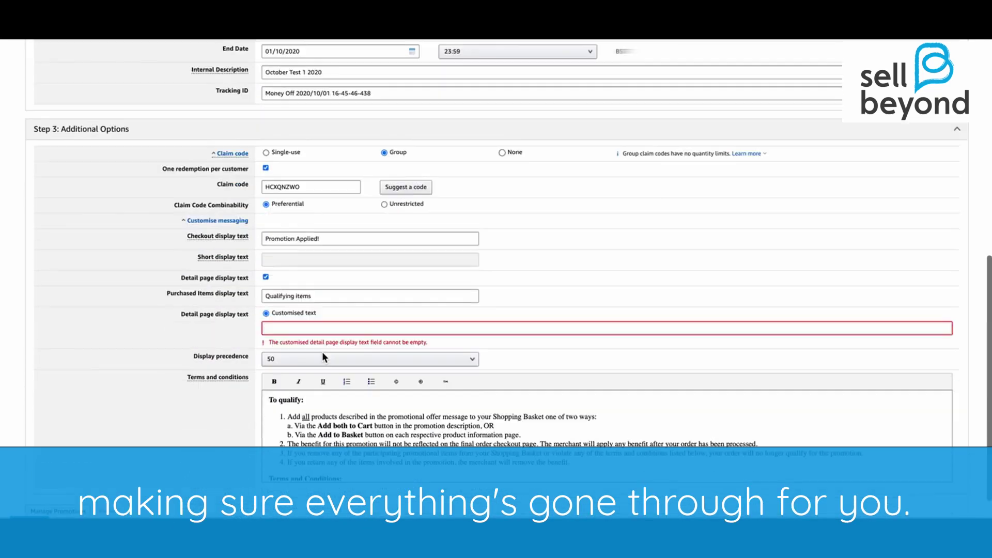